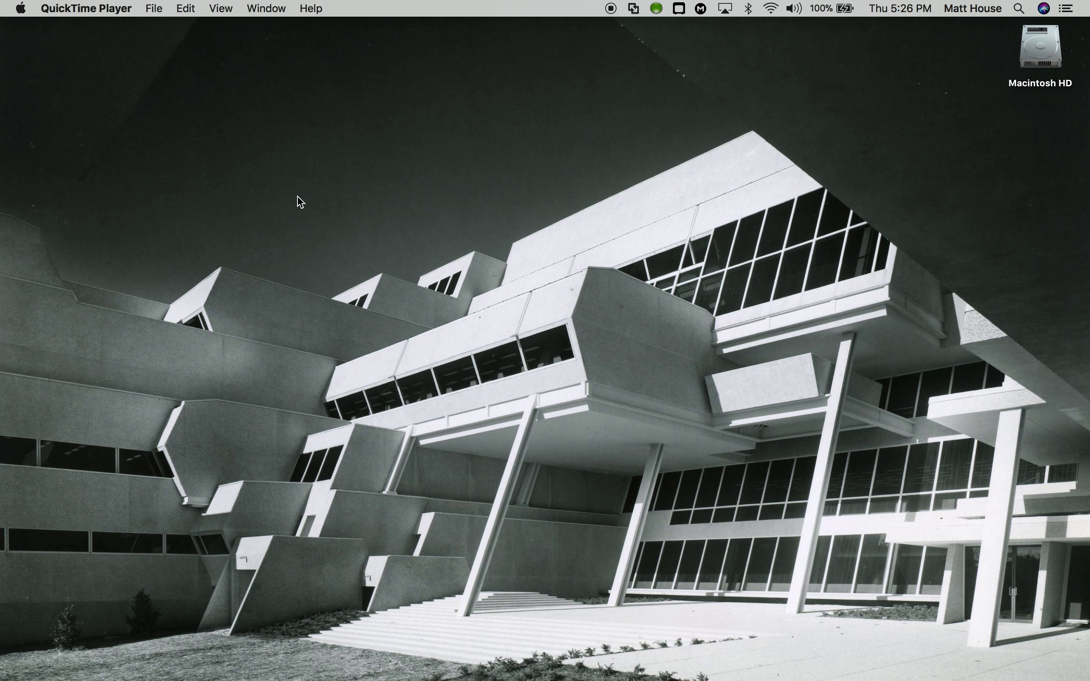
Bring Finder to the front by clicking the empty desktop, leaving QuickTime Player behind.
left_click(273, 182)
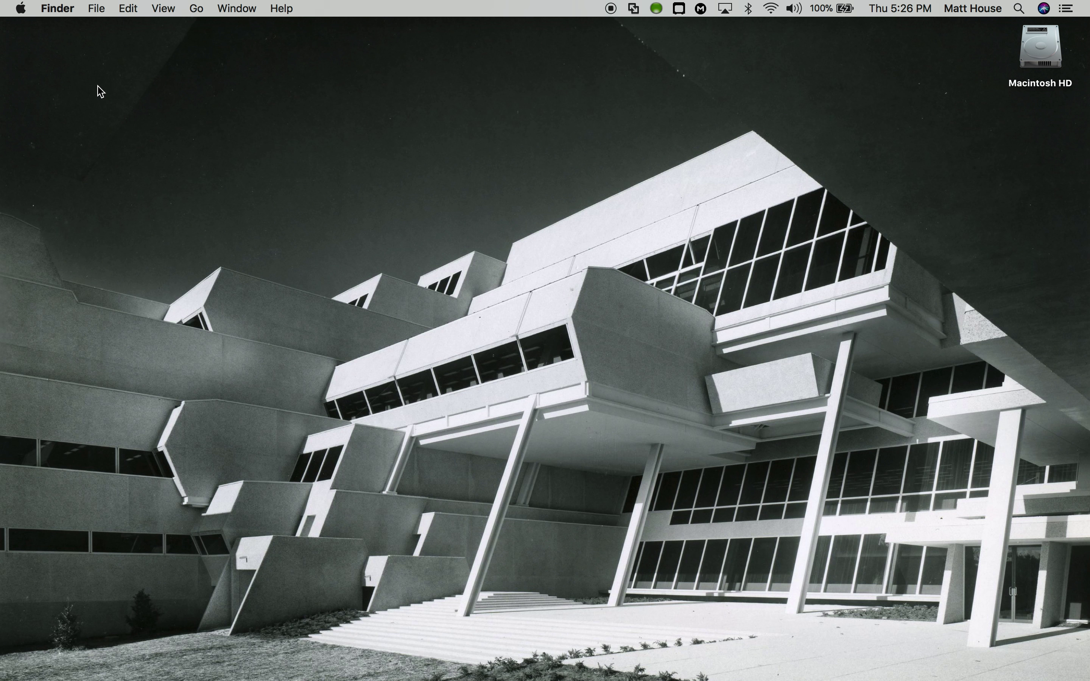
Open System Preferences from the Apple menu and go to the Printers & Scanners pane.
left_click(21, 9)
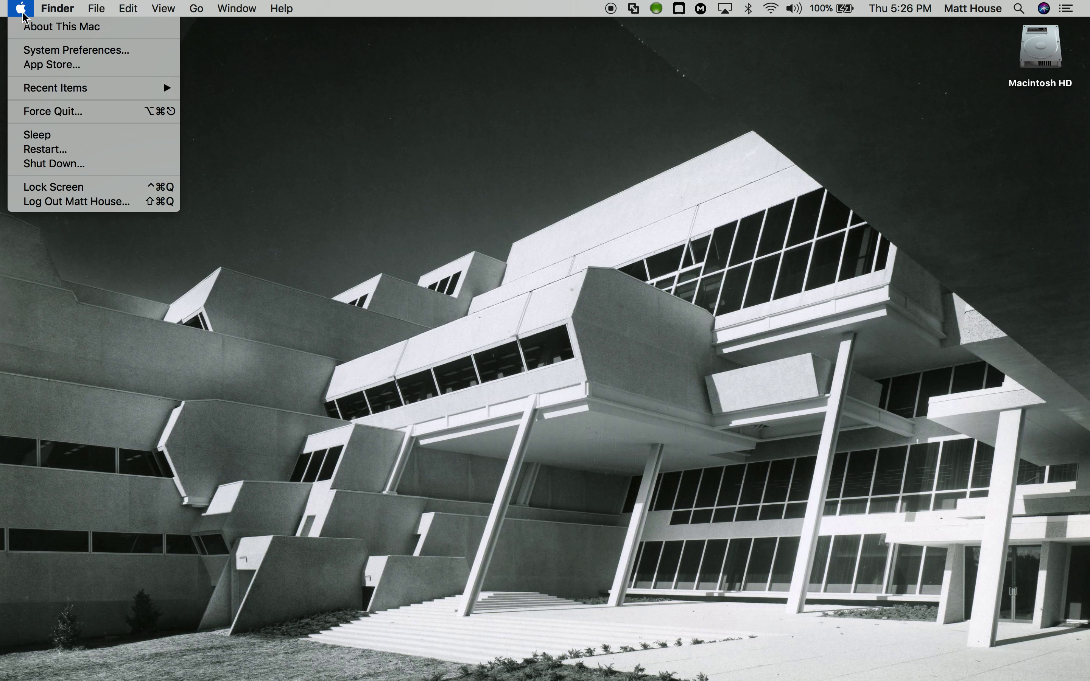
left_click(37, 52)
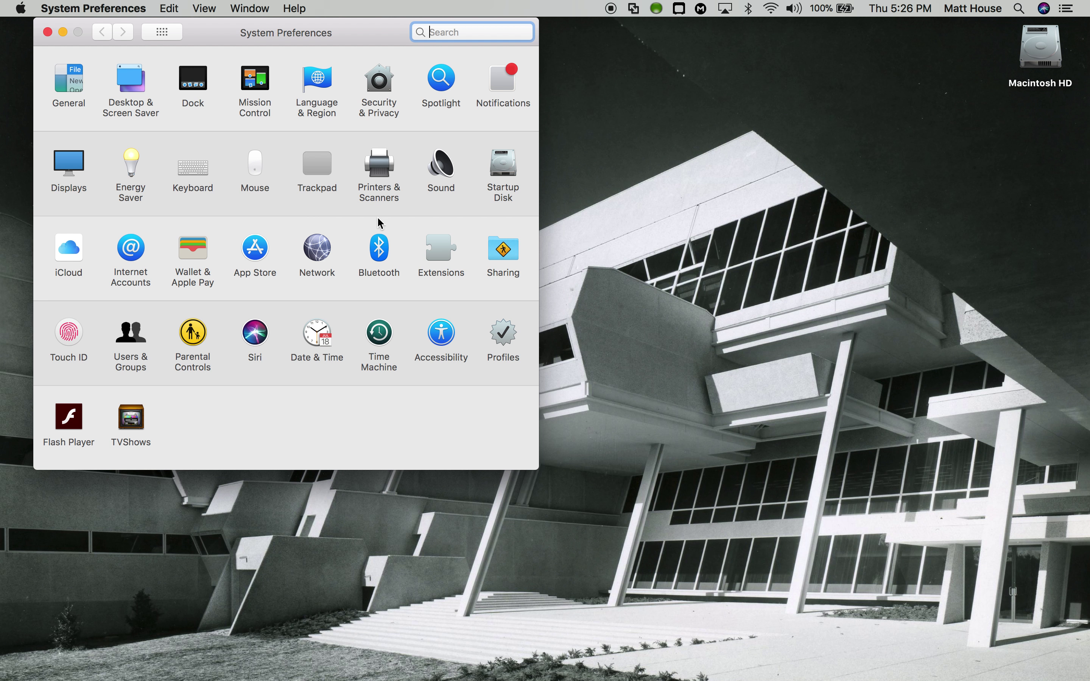
left_click(384, 170)
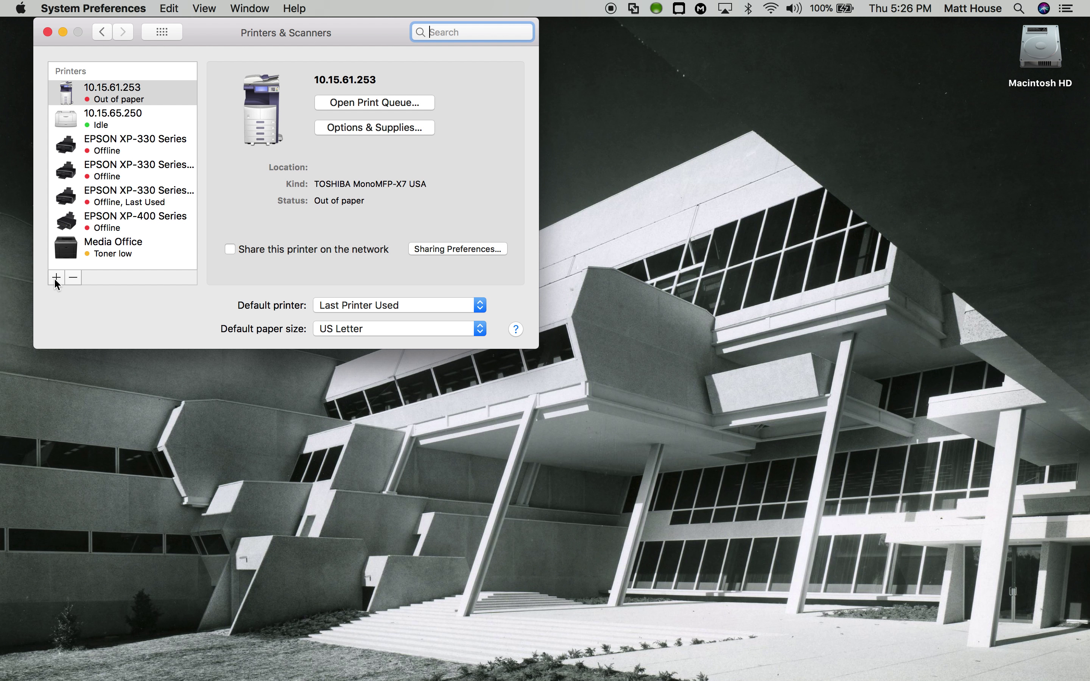
left_click(95, 308)
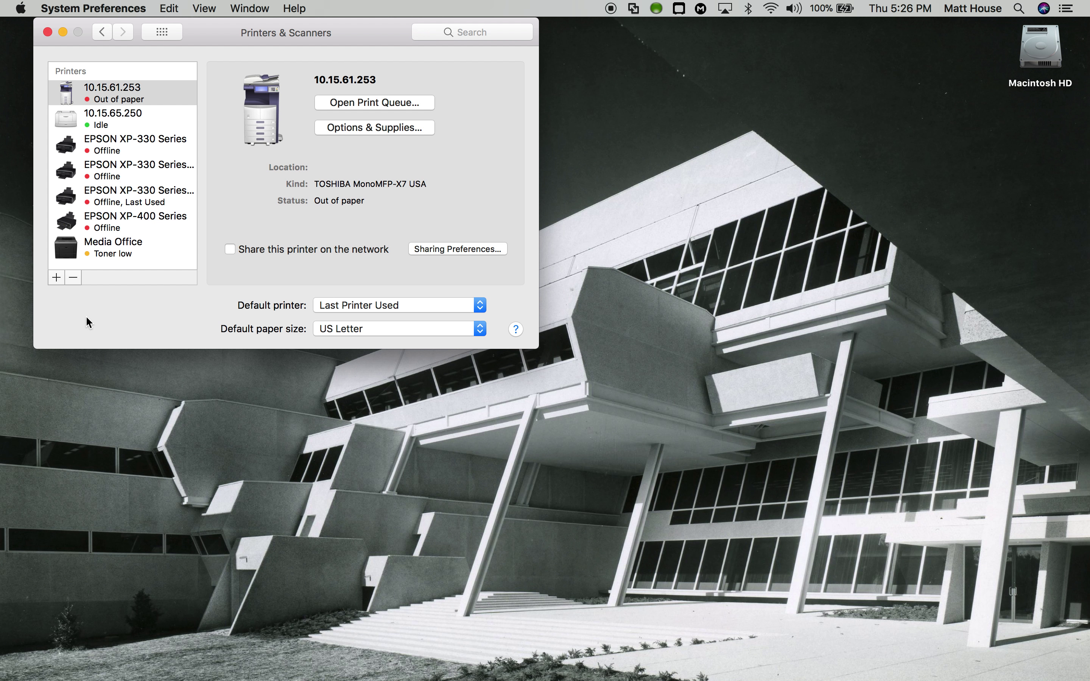
Start adding a printer and switch to the IP tab with the Address field ready.
left_click(56, 278)
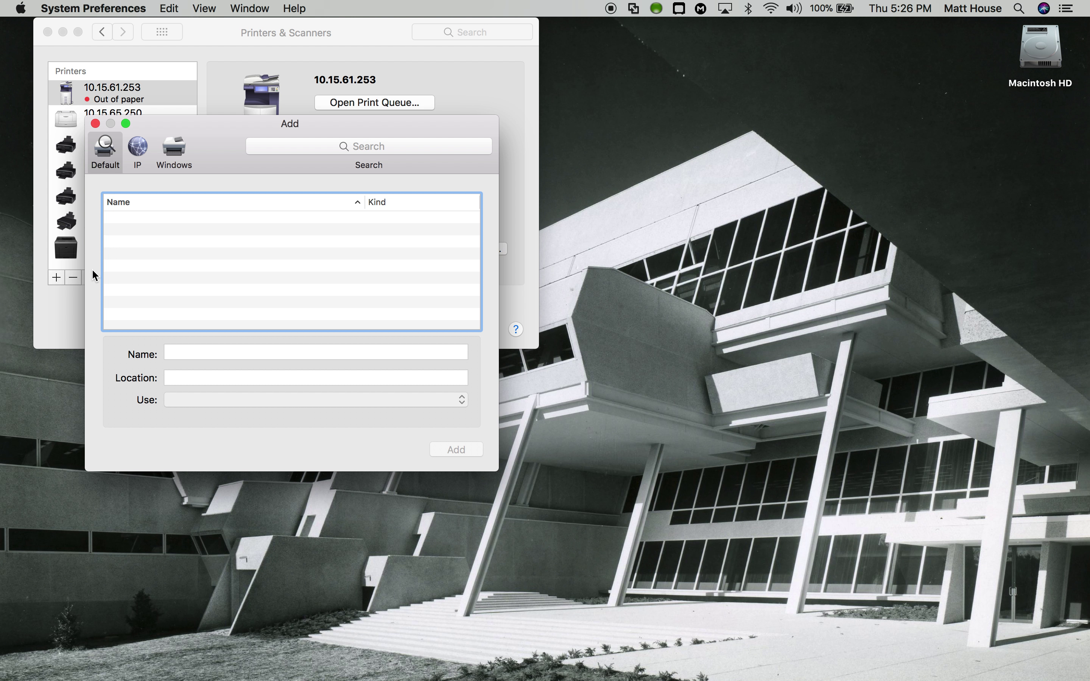
left_click(137, 161)
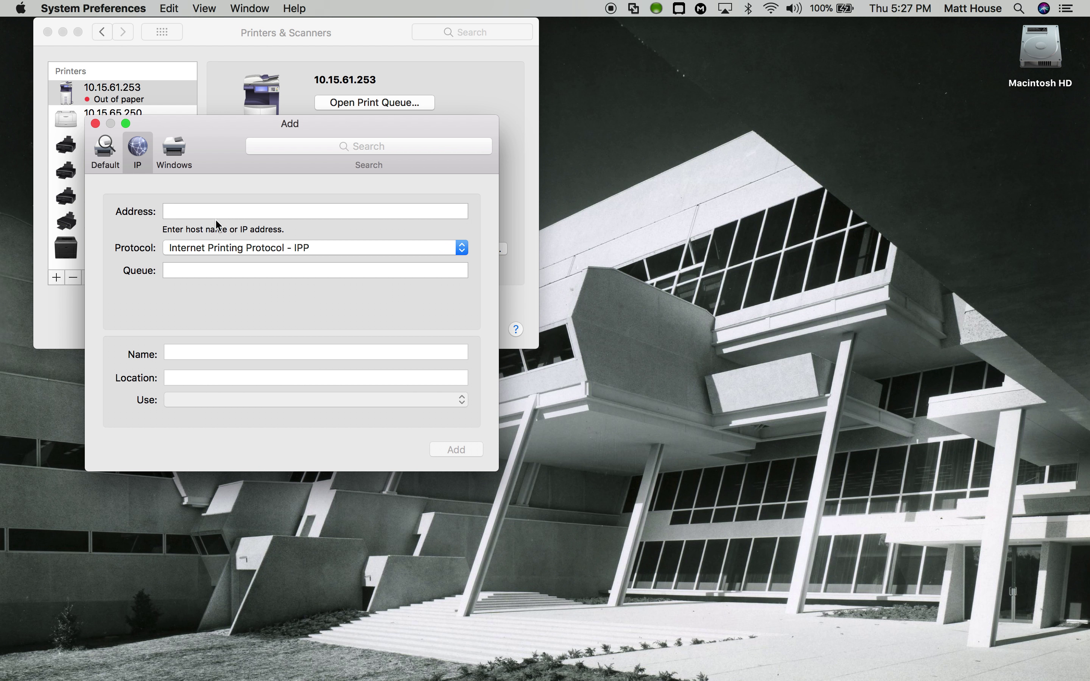
left_click(184, 214)
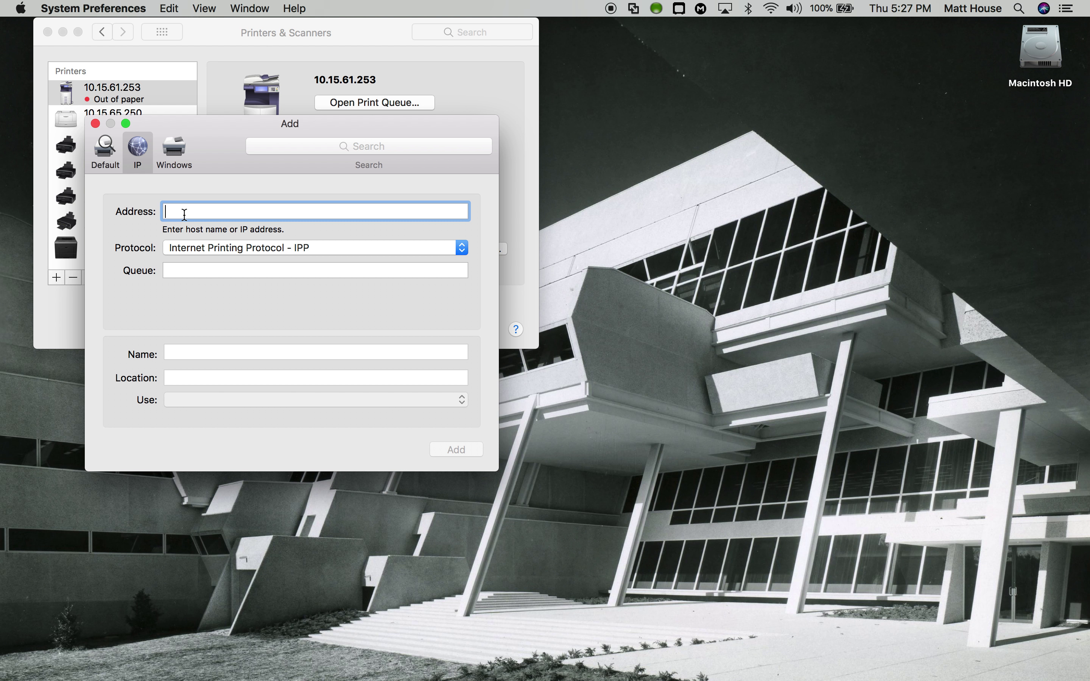
Enter address 10.15.65.200 and add it via IPP with the Generic PostScript Printer driver.
type("10.")
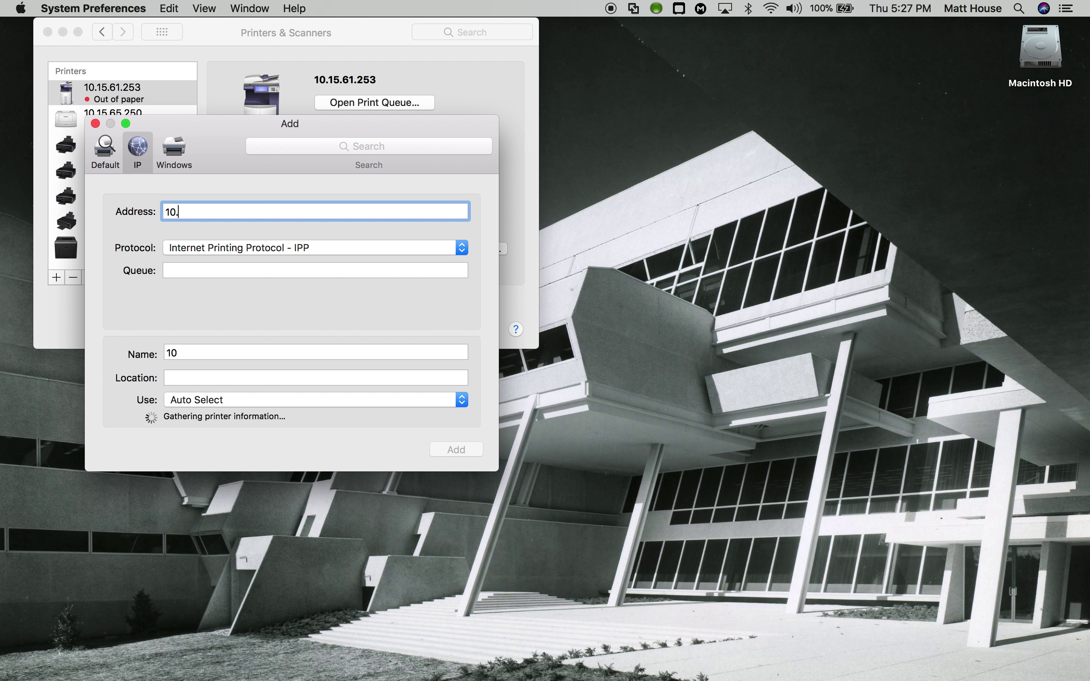
type("15")
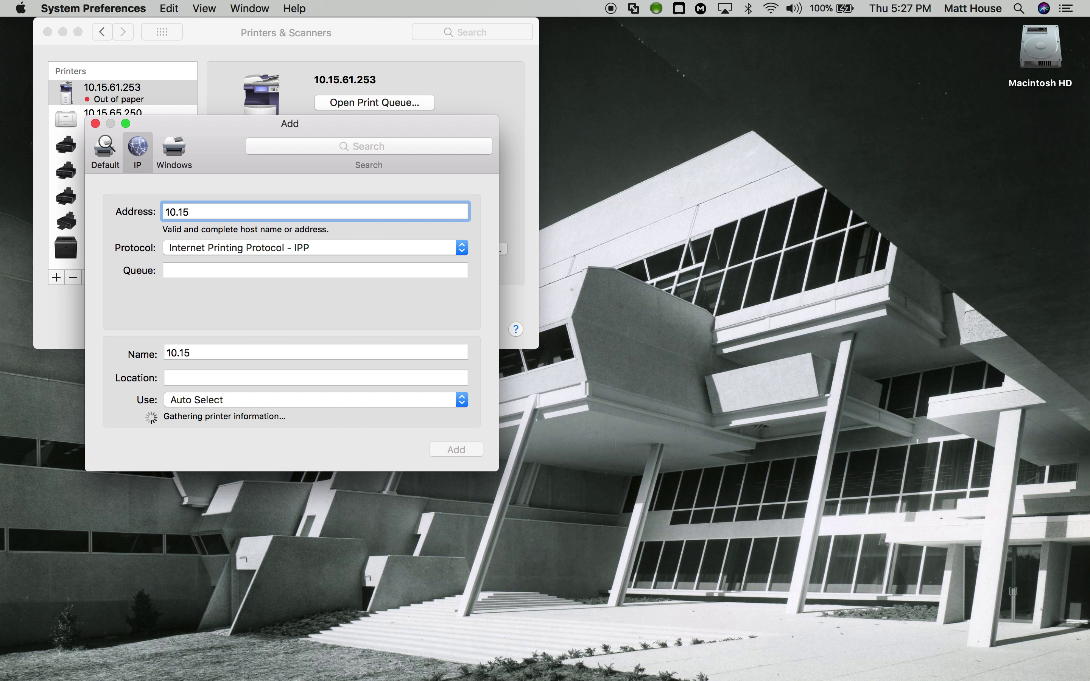
type(".65.200")
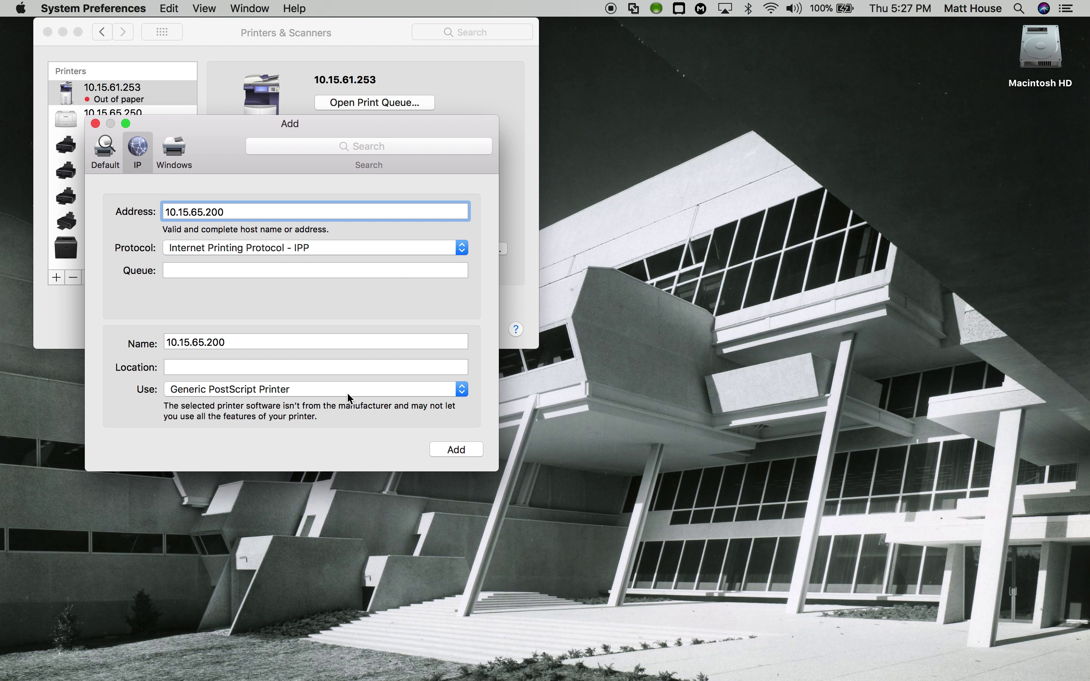
left_click(464, 448)
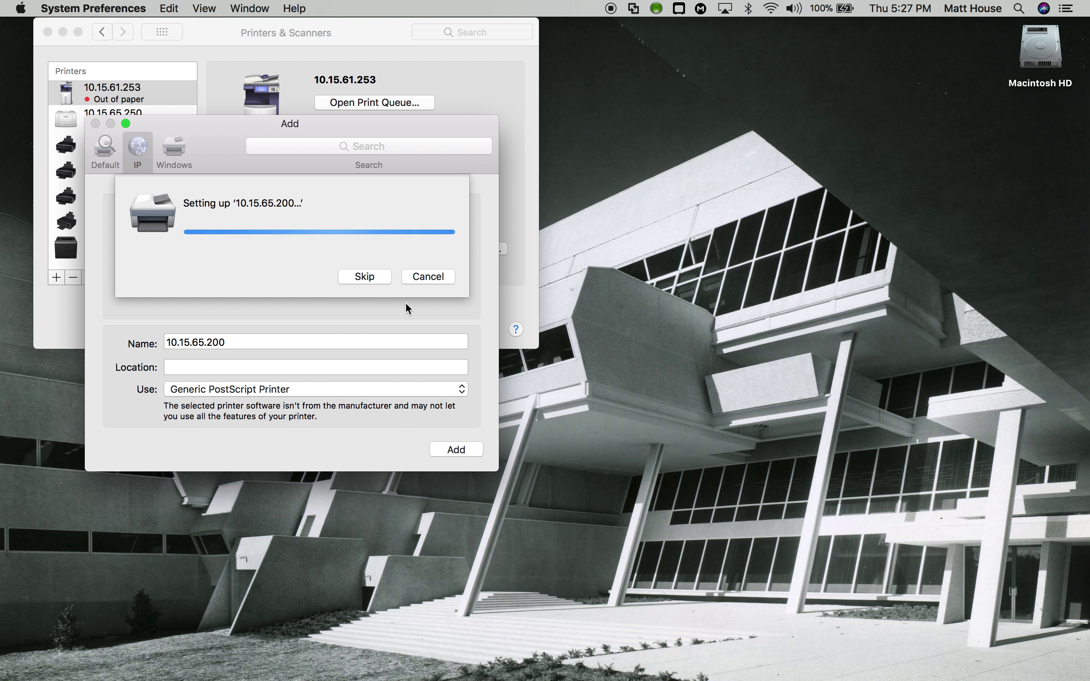
Skip the printer details sheet and accept the options with the duplex unit left unchecked.
left_click(372, 273)
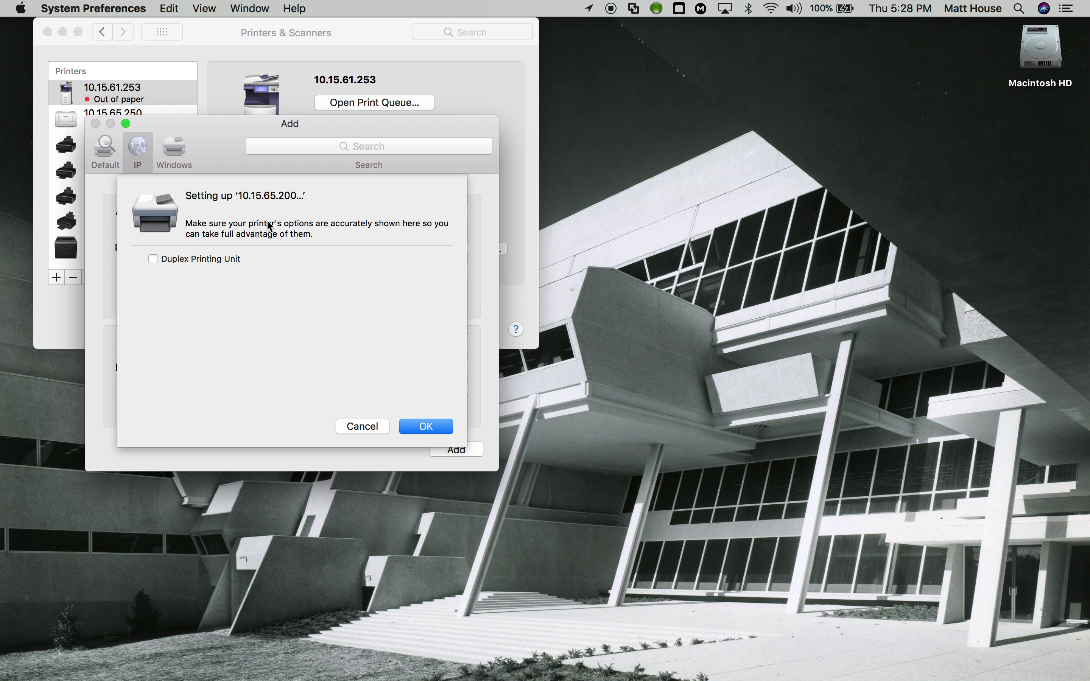
left_click(426, 425)
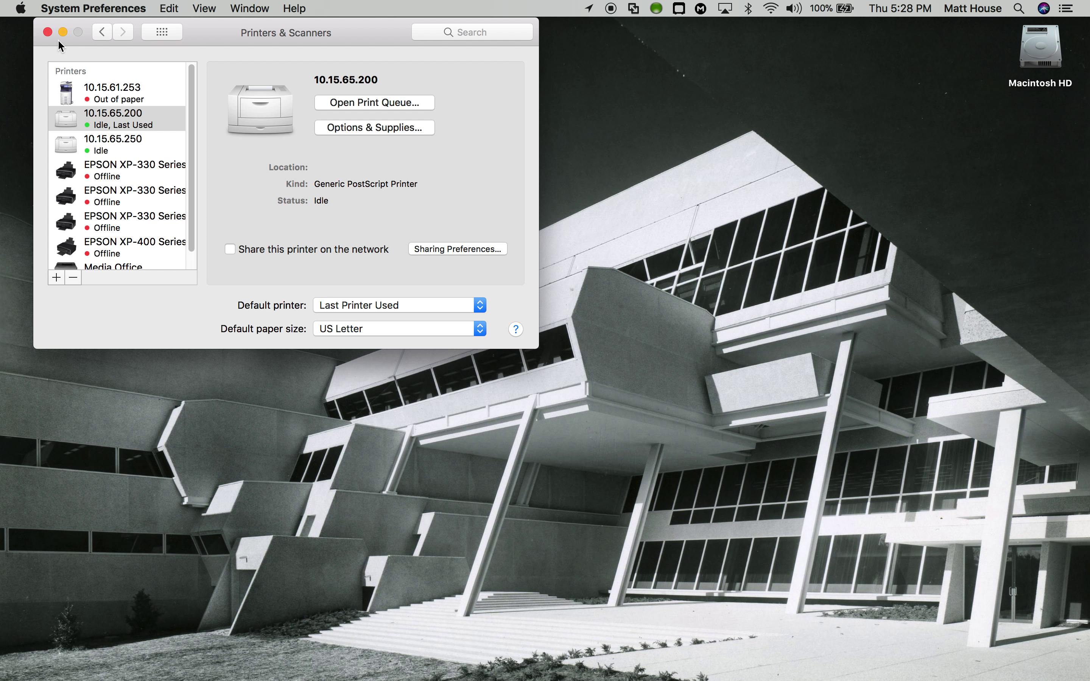
Close Printers & Scanners and browse Outlook's combined inbox and New Requests, returning to the Dpsnc inbox.
left_click(47, 32)
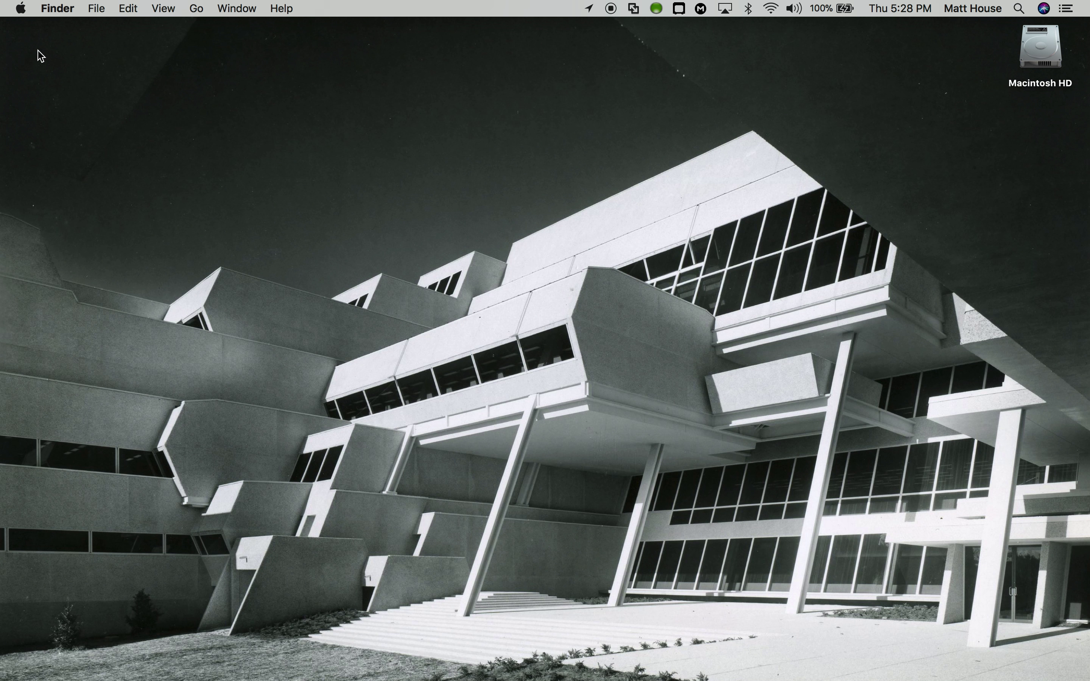
mouse_move(2, 315)
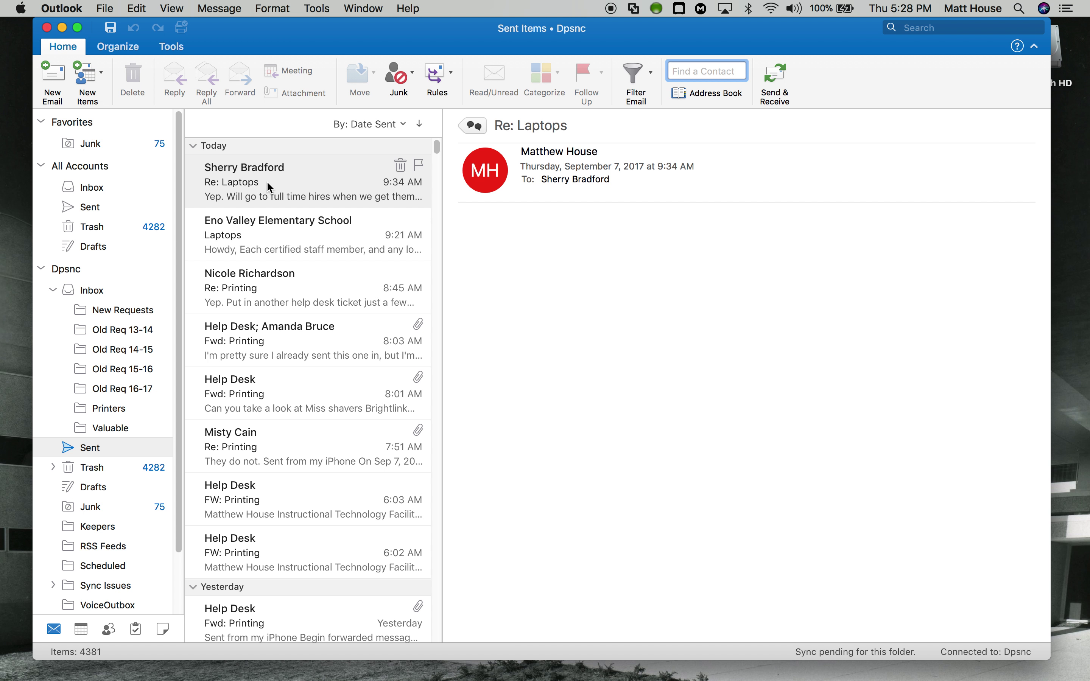
left_click(104, 191)
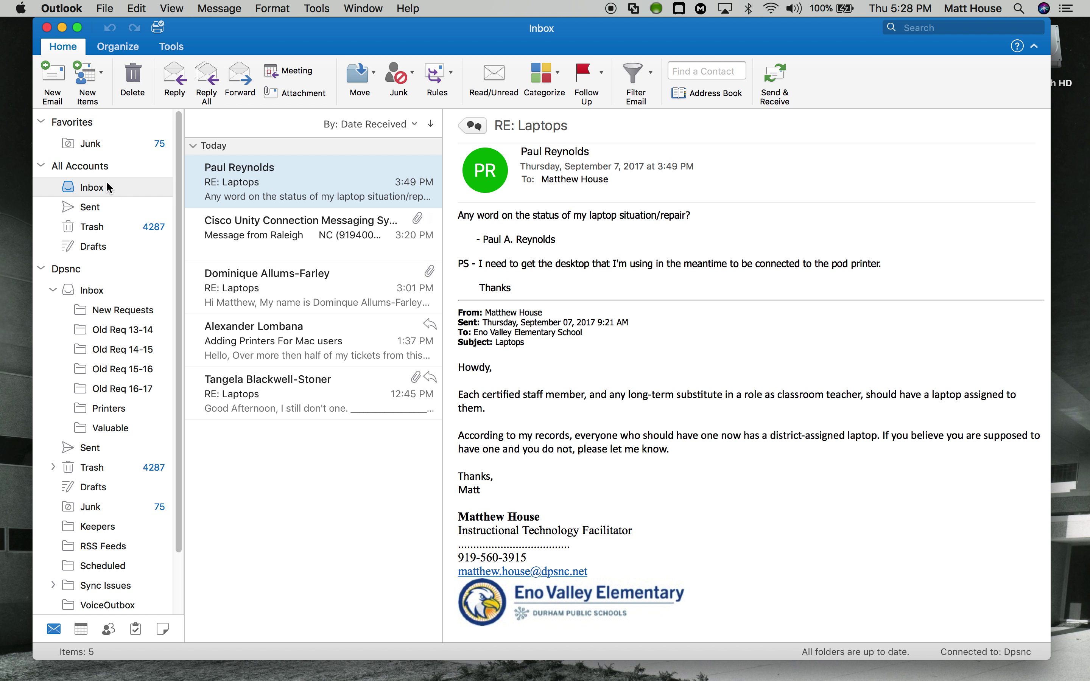
left_click(112, 310)
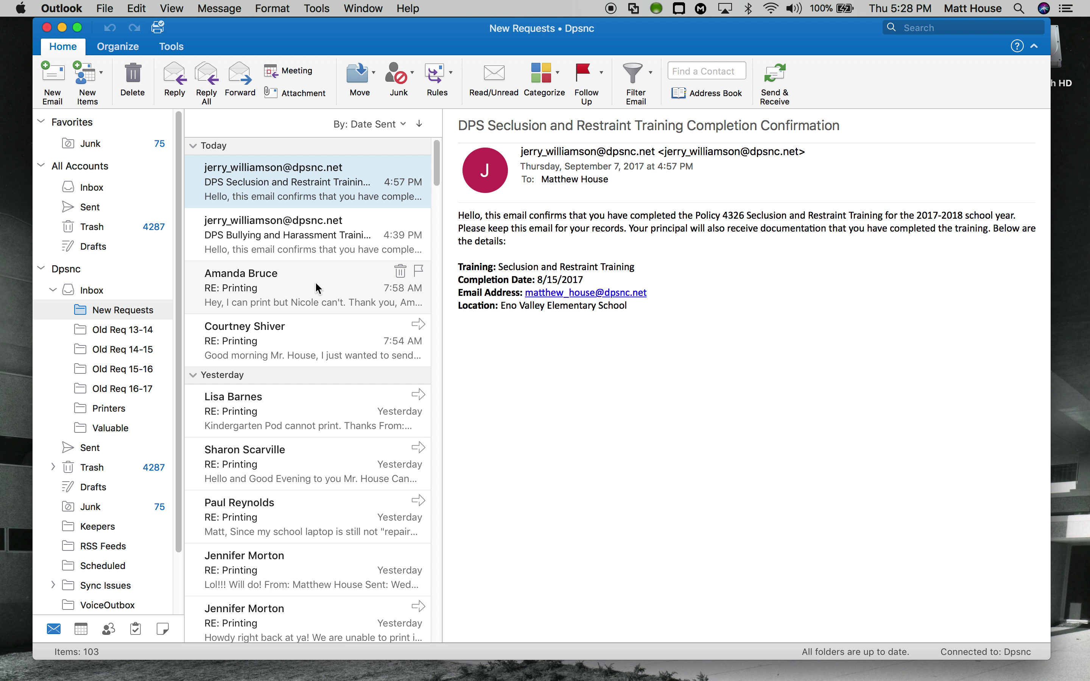
left_click(92, 291)
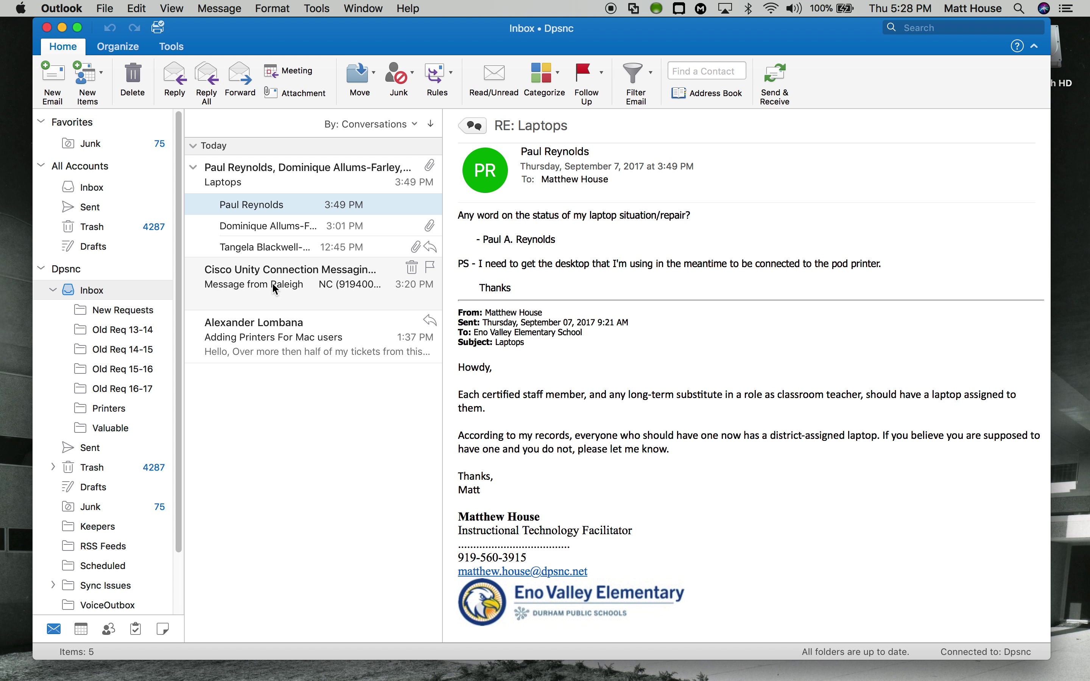
Open the Adding Printers For Mac users message and select the first printer address, 10.15.63.237.
left_click(275, 336)
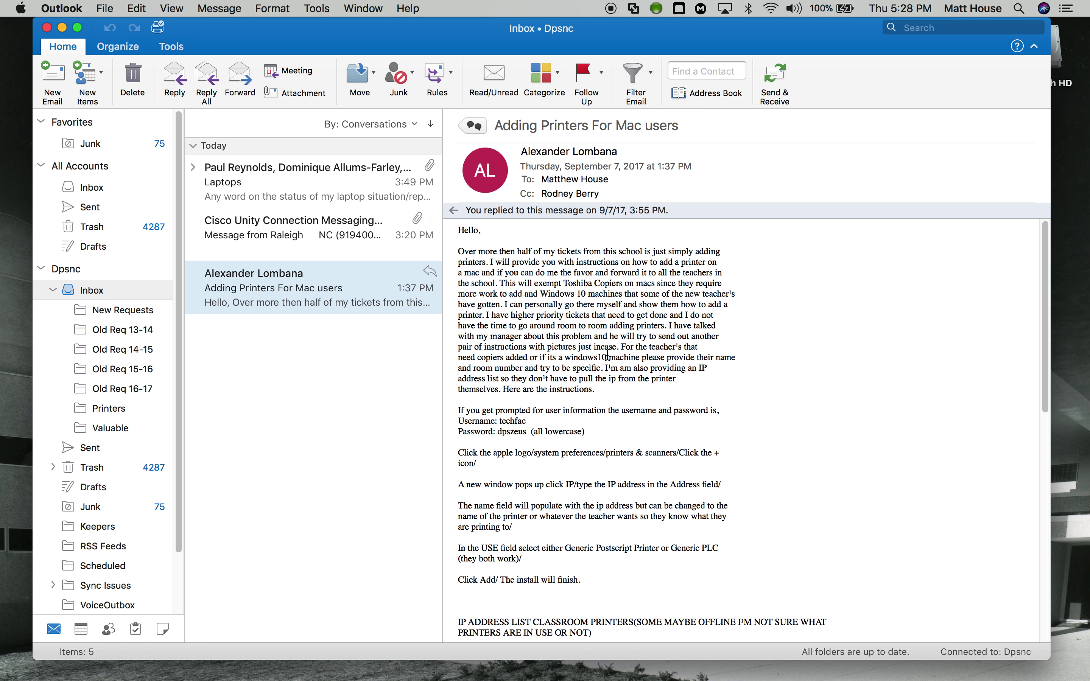
scroll(608, 356, "down", 5)
scroll(608, 356, "down", 5)
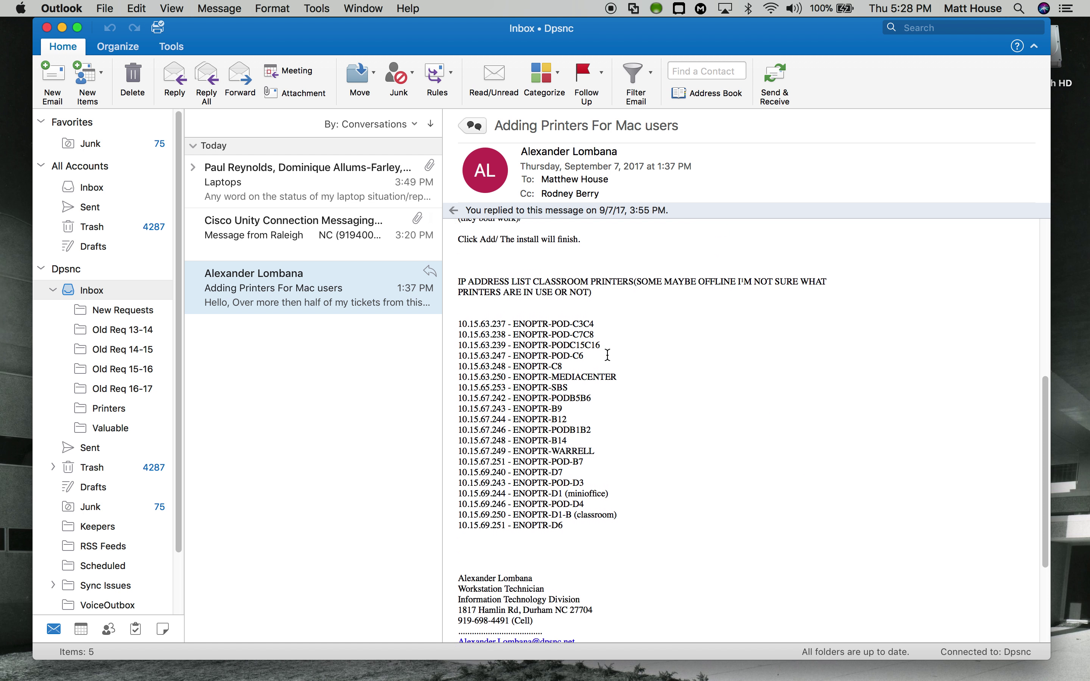
left_click(548, 350)
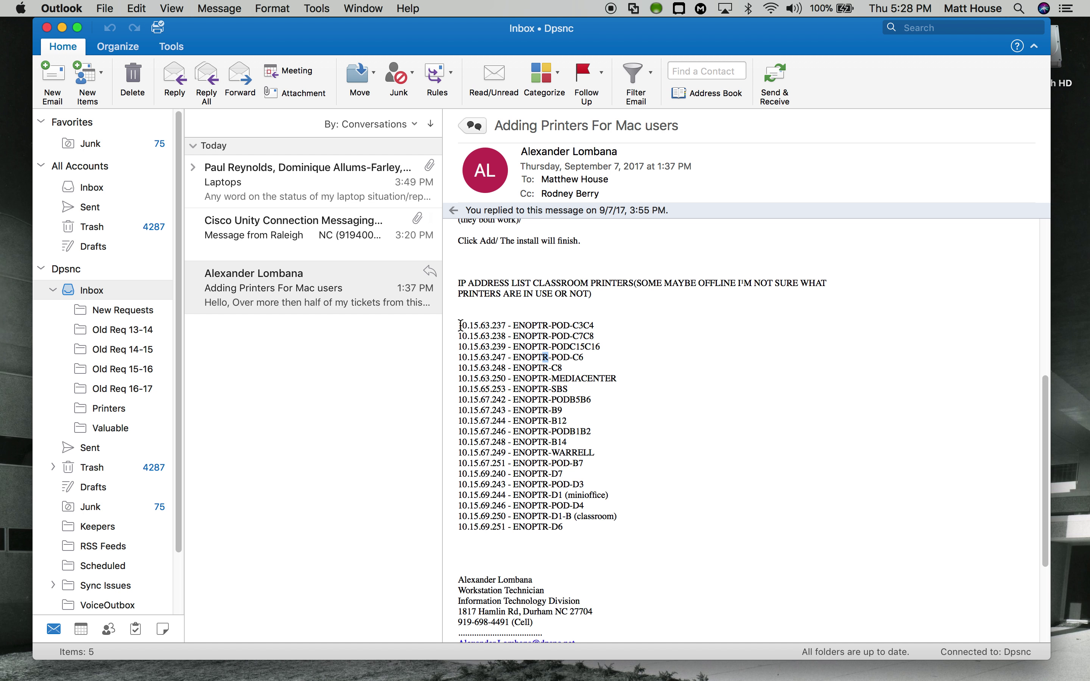
left_click_drag(460, 326, 508, 326)
Close the Outlook mail window and create a new blank Word document, dismissing What's New.
left_click(46, 28)
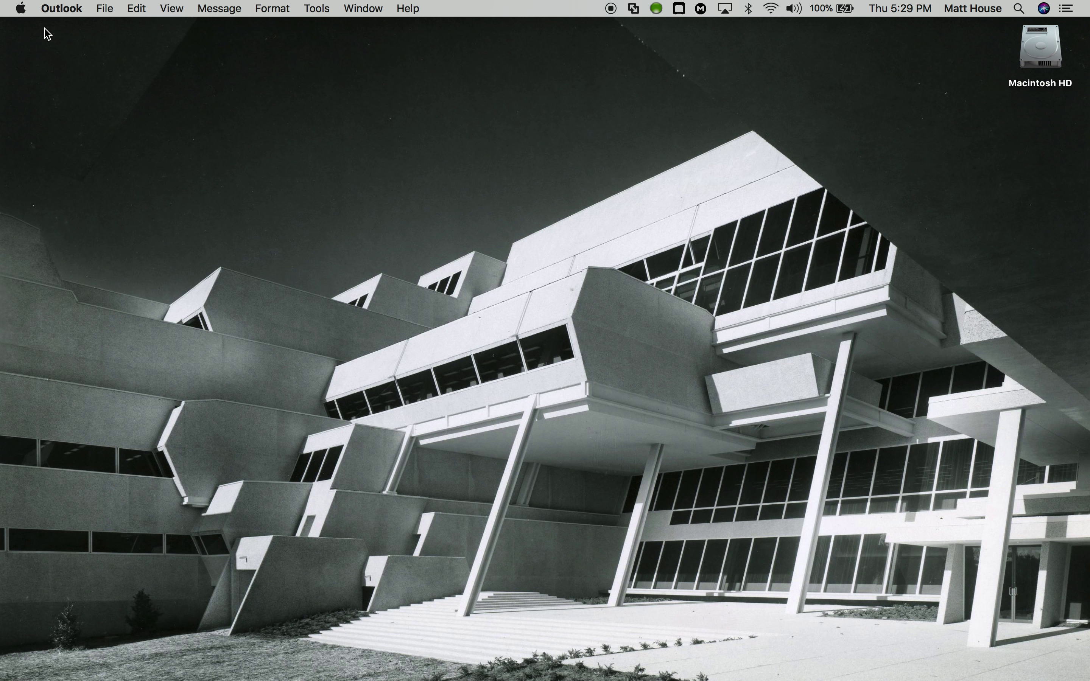
mouse_move(9, 155)
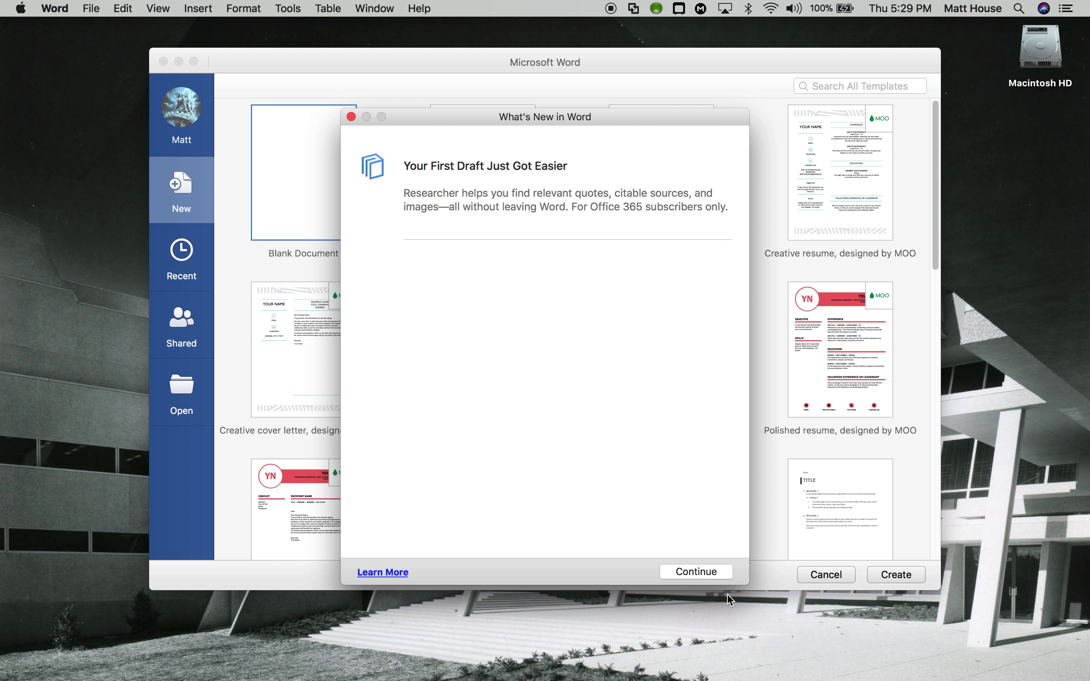
left_click(352, 116)
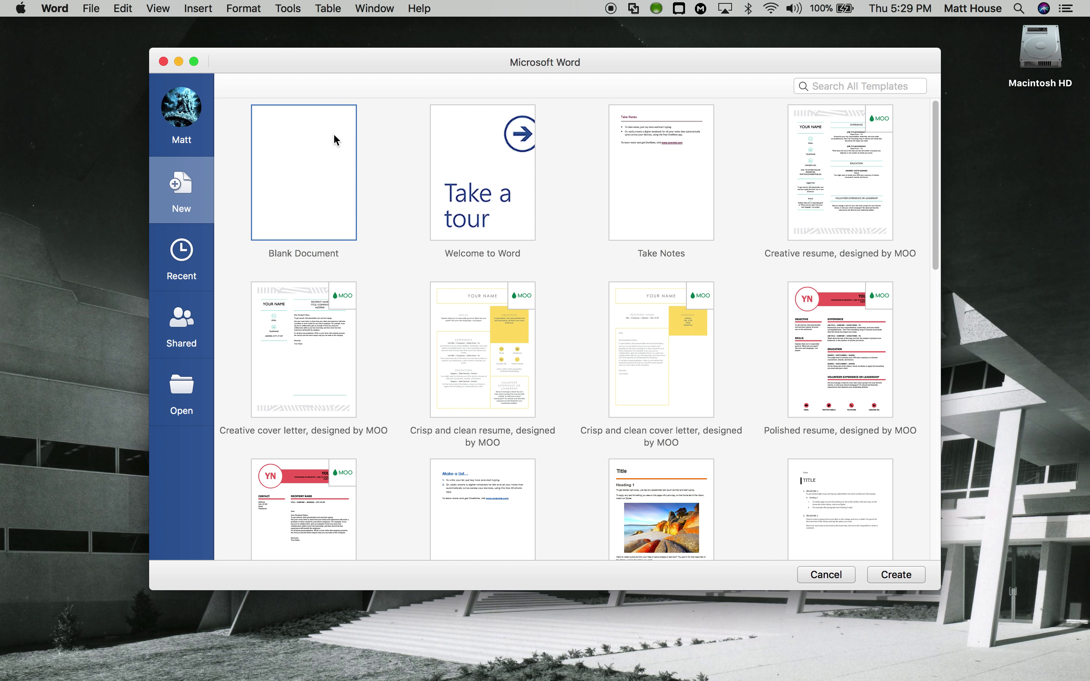
double_click(312, 154)
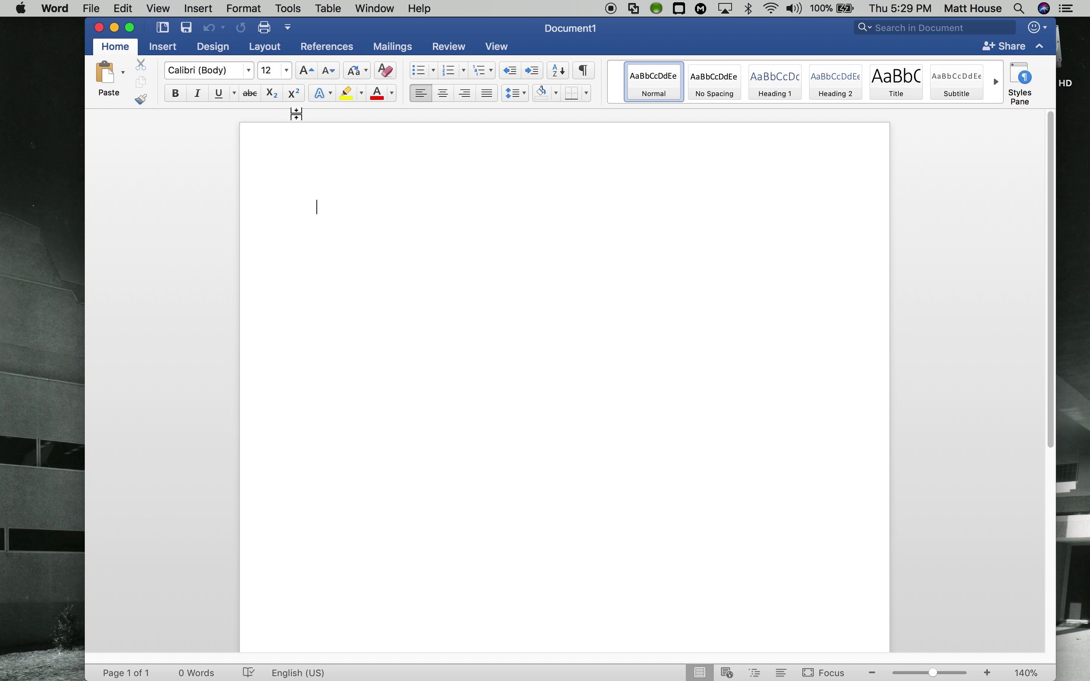
At 24 pt, type the printer login username, a blank line, then the password.
left_click(287, 71)
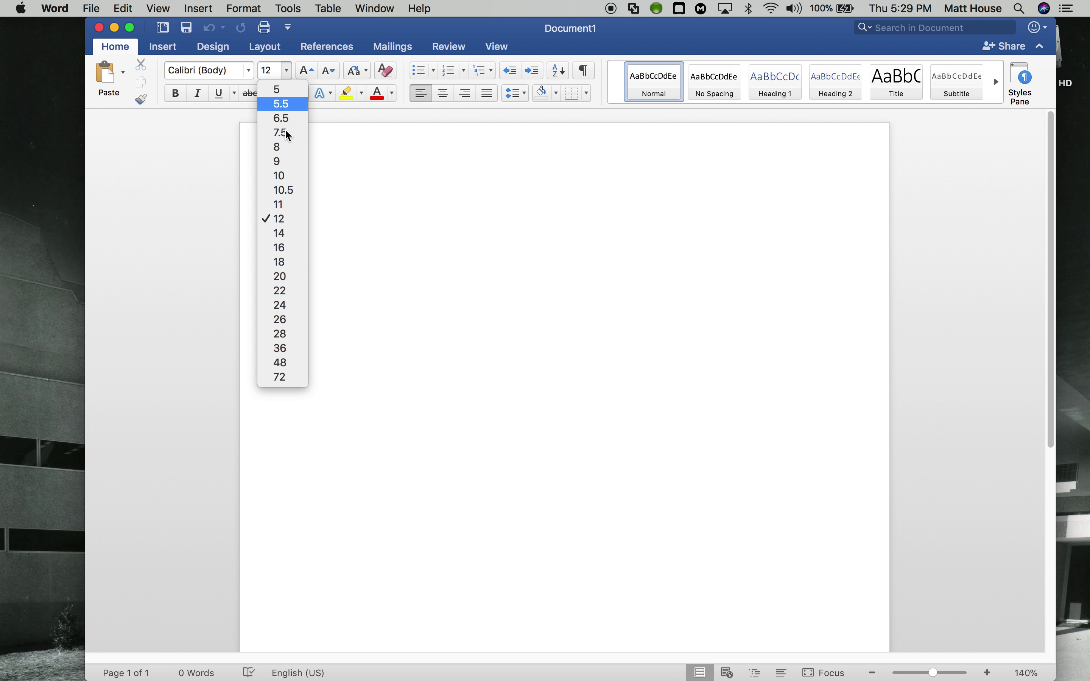
left_click(292, 306)
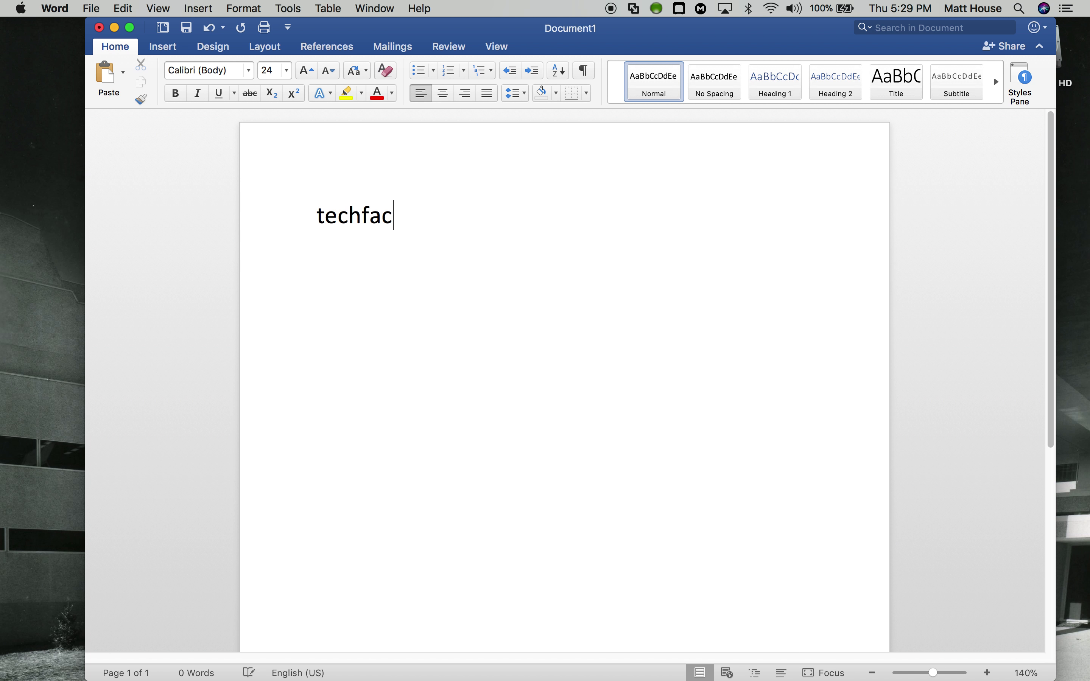
key("Return")
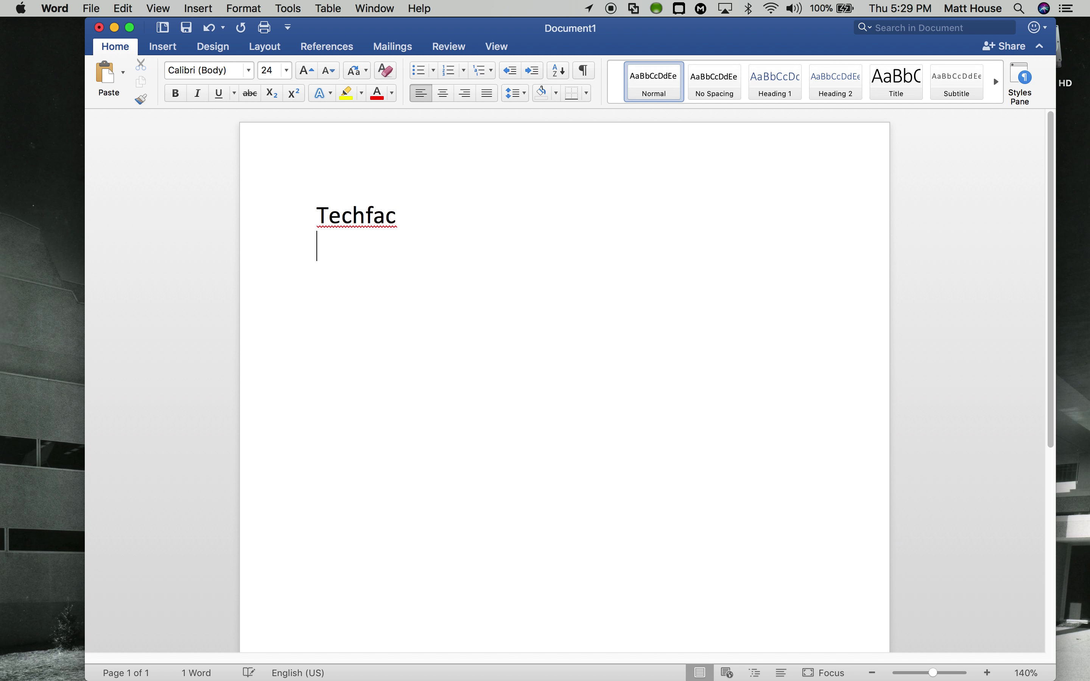
key("Return")
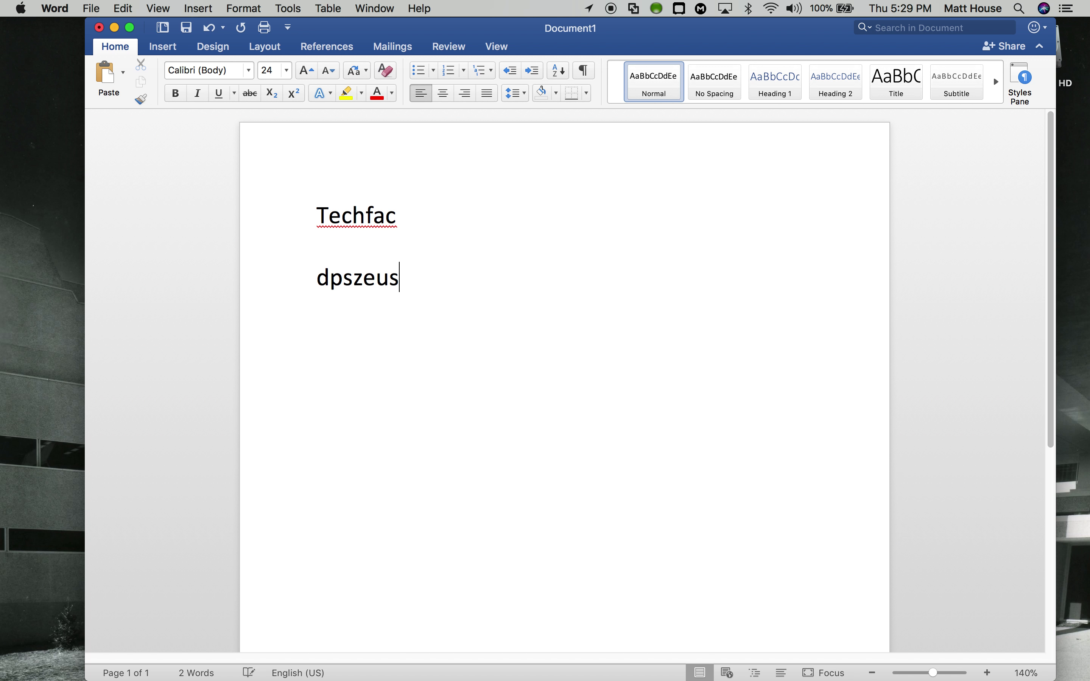